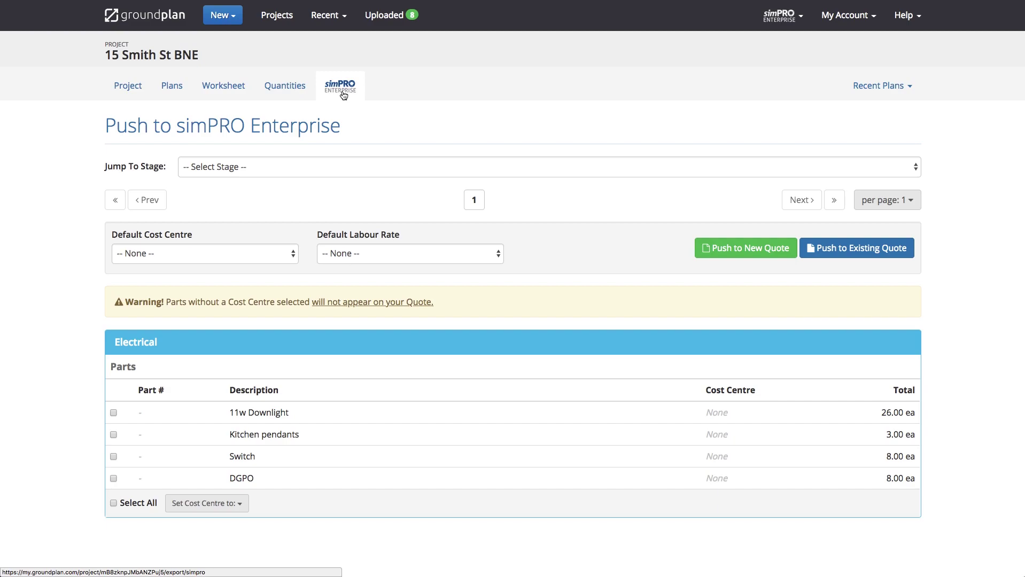
Assign the Electrician cost centre to all four Electrical parts
{"action": "left_click", "coordinate": [113, 503]}
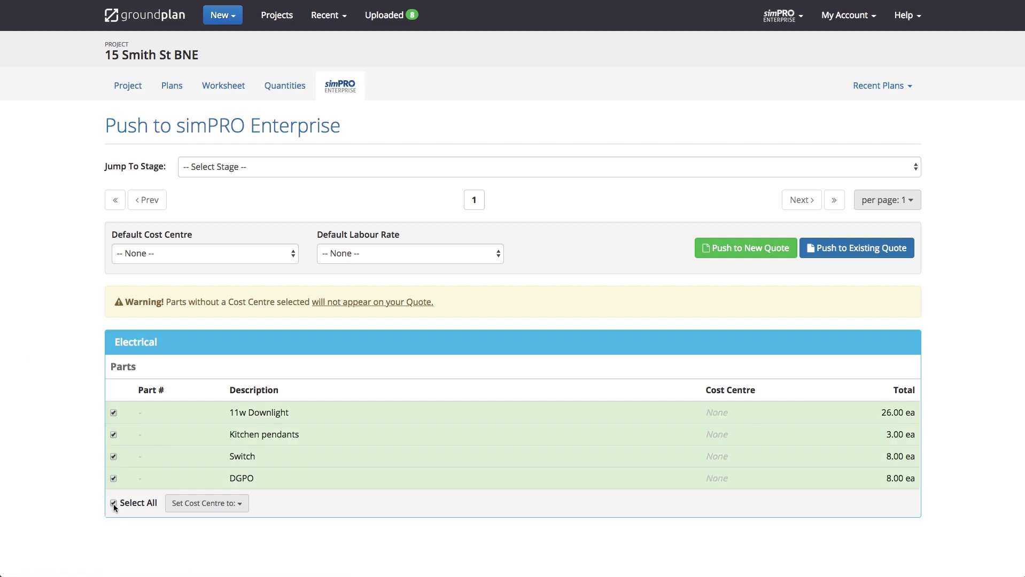
{"action": "left_click", "coordinate": [244, 503]}
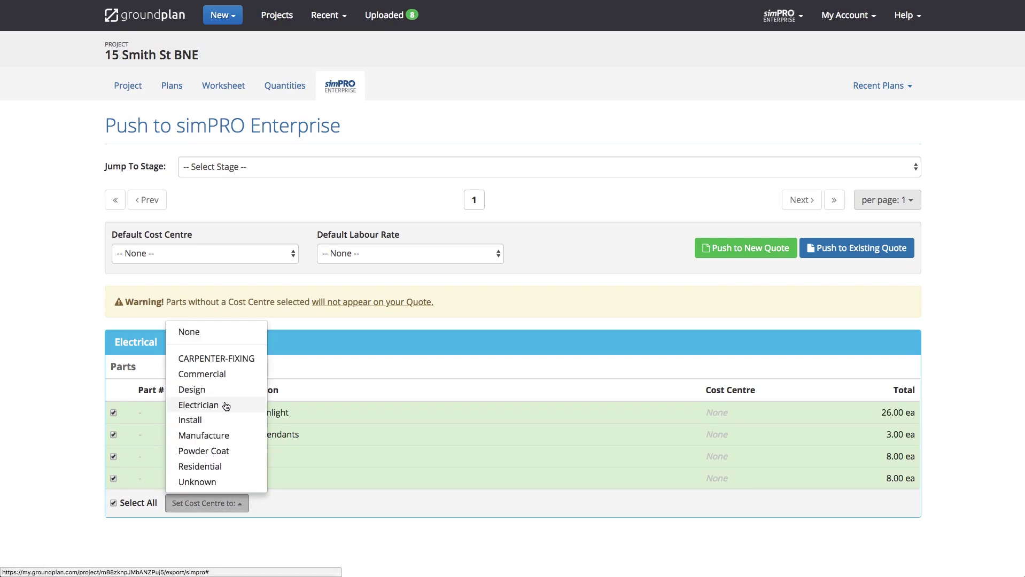
{"action": "left_click", "coordinate": [197, 405]}
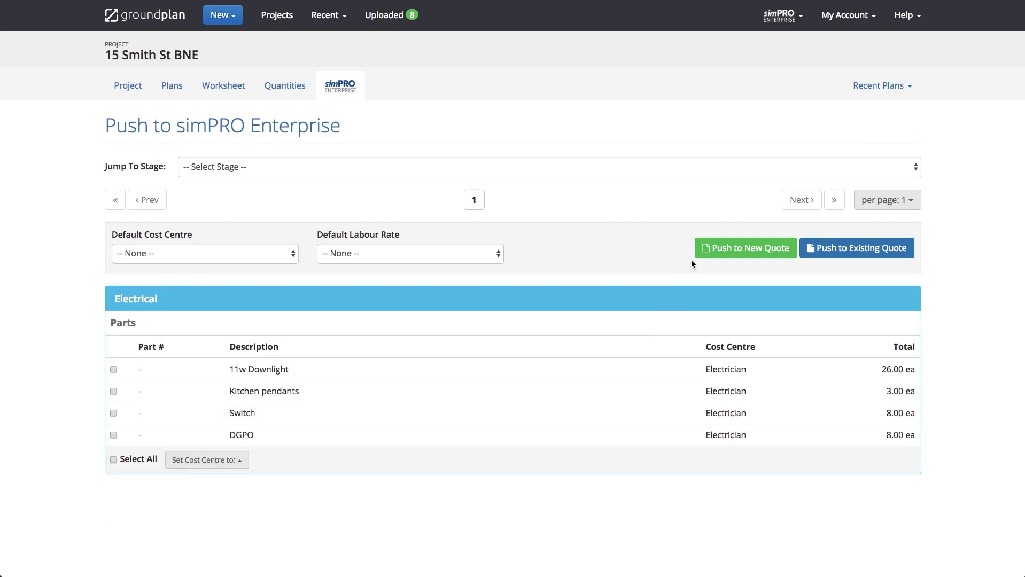
{"action": "left_click", "coordinate": [745, 248]}
{"action": "type", "text": "wilson"}
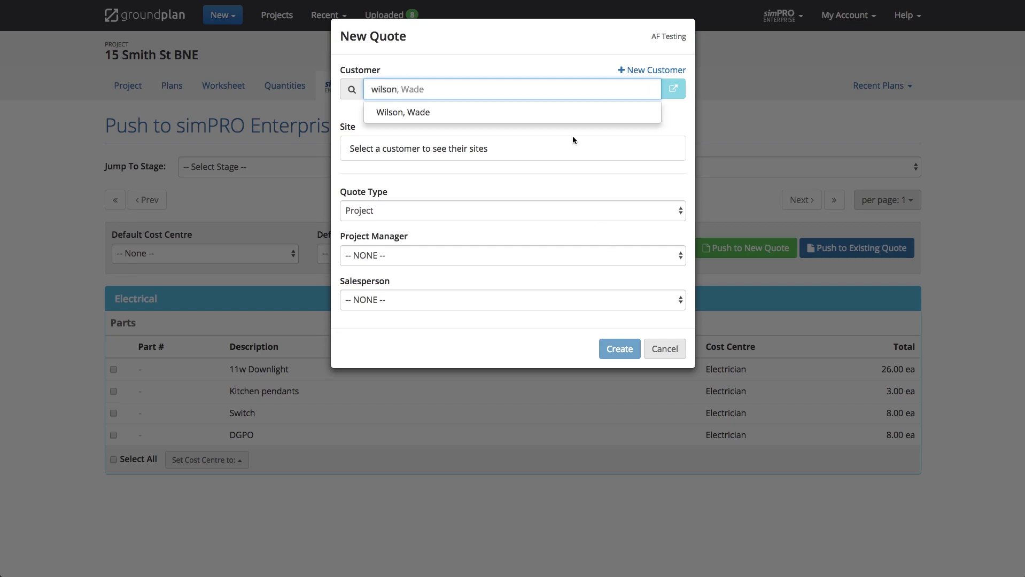
{"action": "left_click", "coordinate": [401, 110]}
{"action": "left_click", "coordinate": [620, 374]}
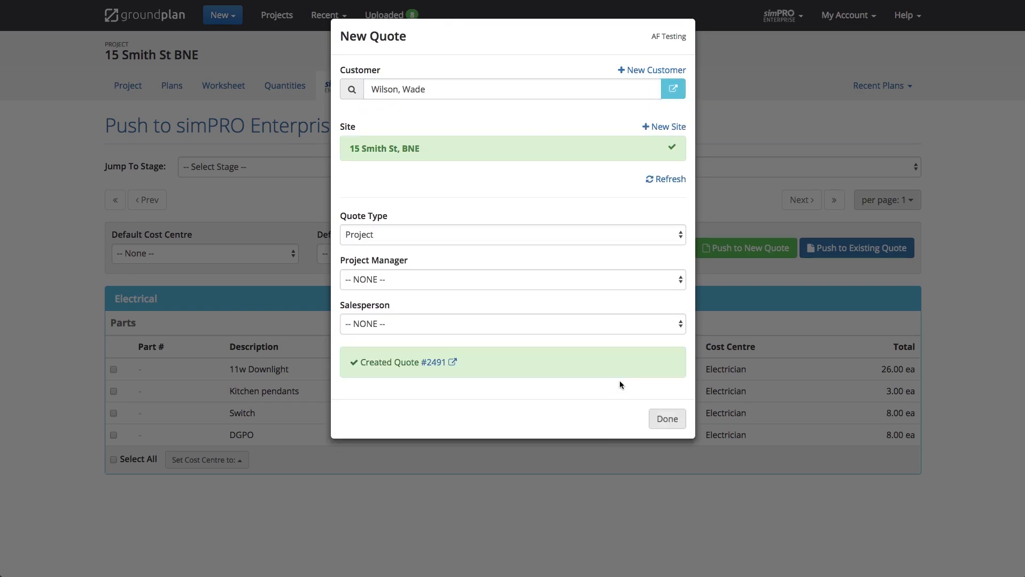
Open quote #2491 and view its Electrician cost centre (#2491-1868) with the four parts totalling $1187.92
{"action": "left_click", "coordinate": [437, 363]}
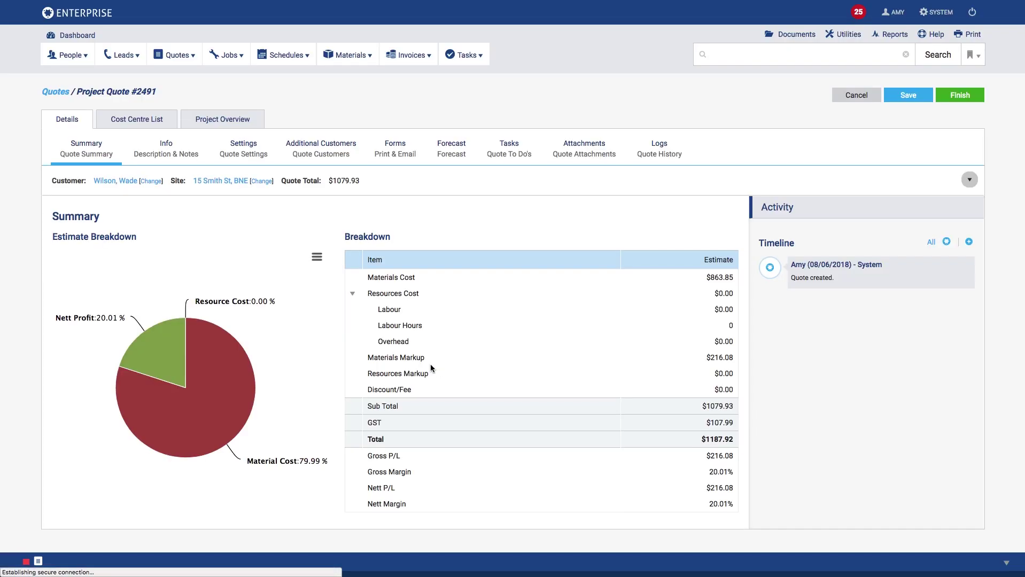
{"action": "left_click", "coordinate": [136, 119]}
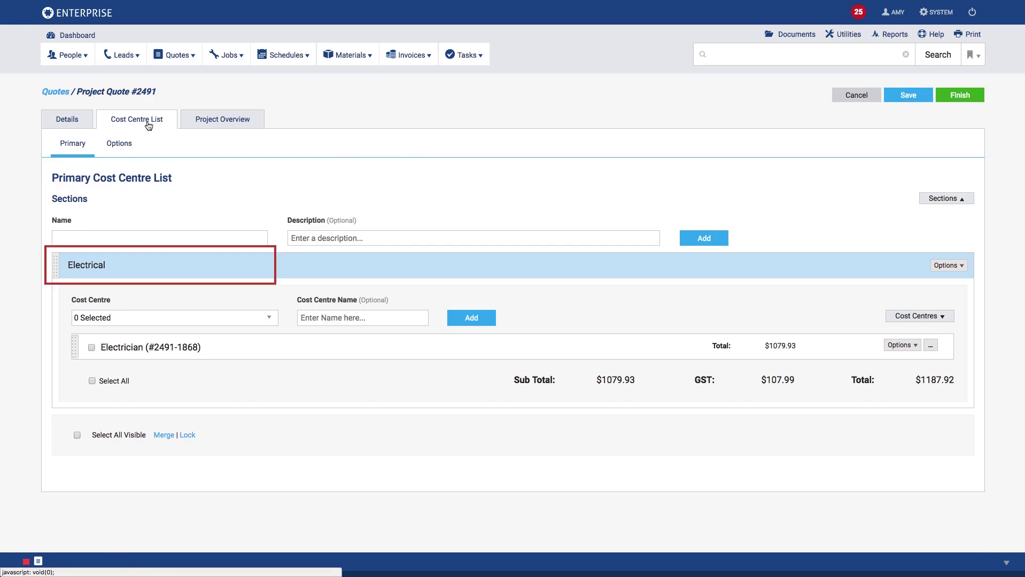
{"action": "left_click", "coordinate": [150, 347]}
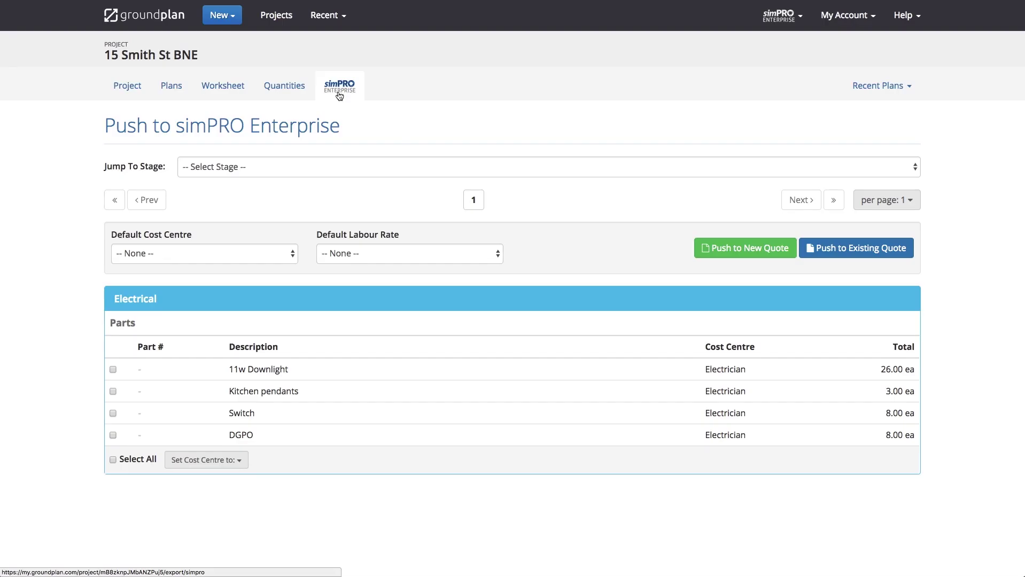
Push the four Electrical parts to existing quote No. 2491 and confirm the update
{"action": "left_click", "coordinate": [857, 250]}
{"action": "type", "text": "2491"}
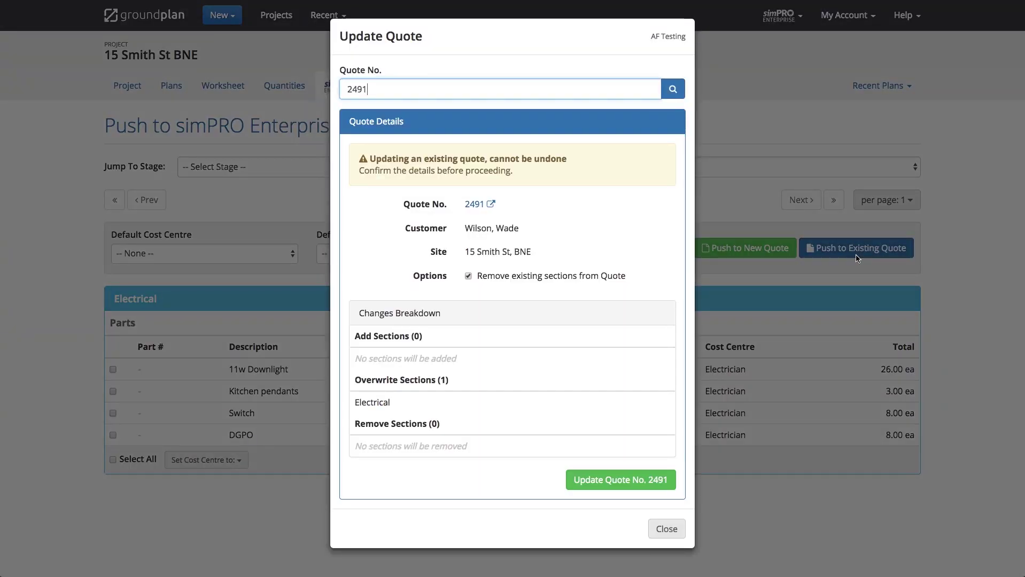
{"action": "left_click", "coordinate": [606, 482]}
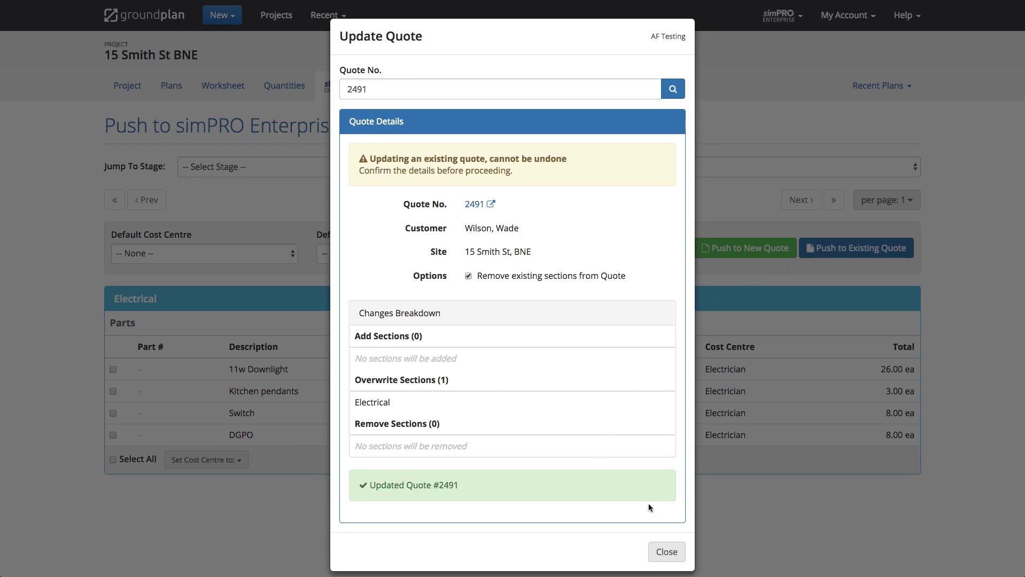